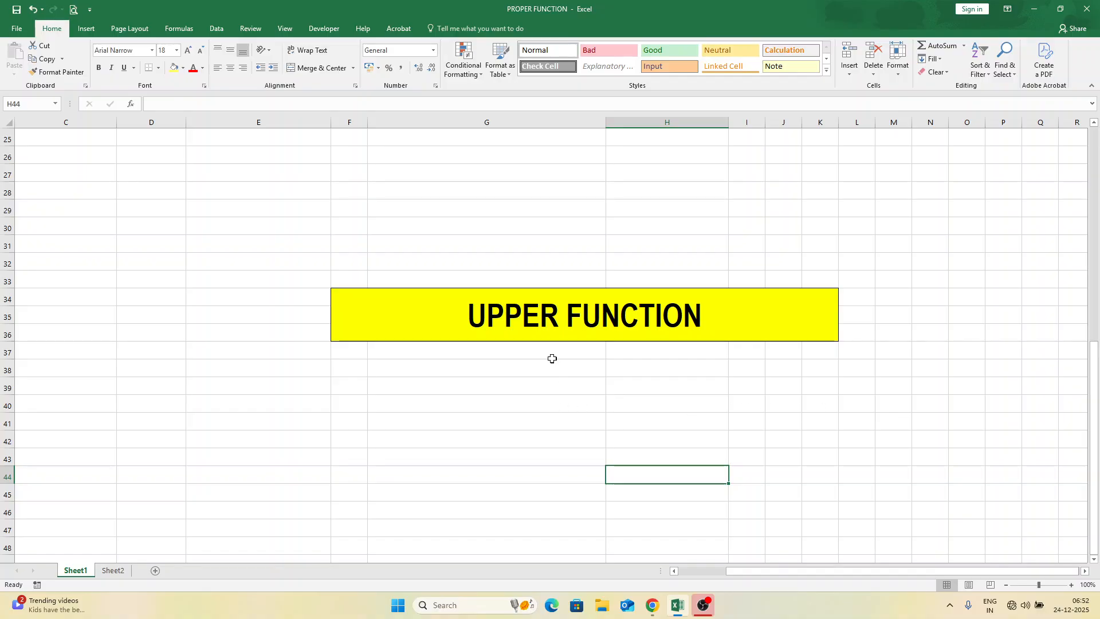
# - Enter the sample syntax formula =UPPPER(TEXT) in cell G30 above the UPPER FUNCTION heading
pyautogui.click(476, 225)
pyautogui.write('=')
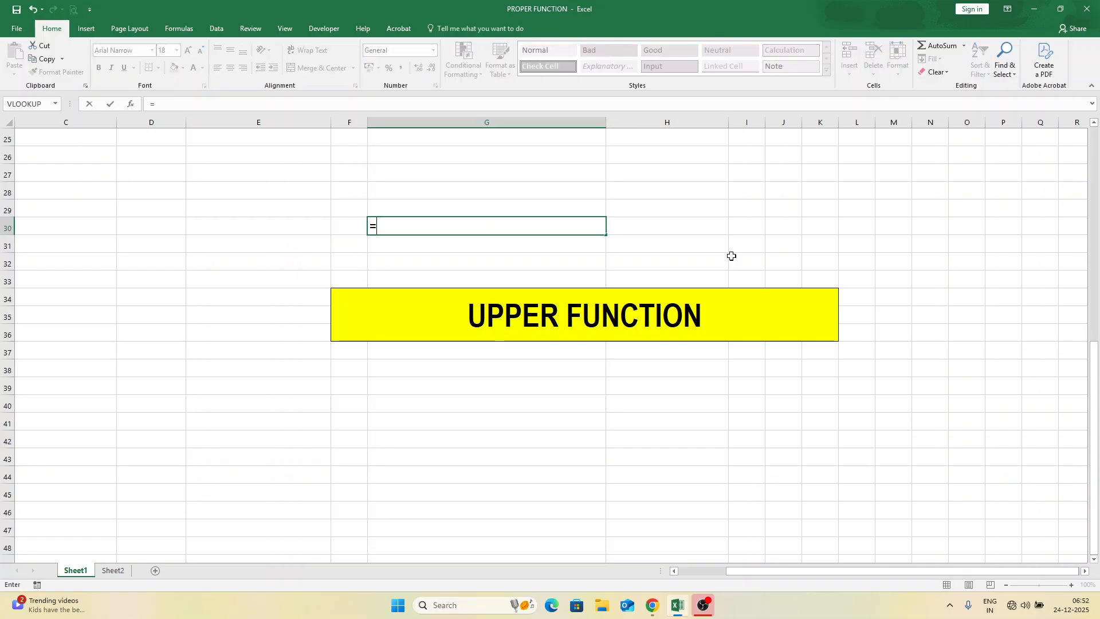
pyautogui.write('UPPPER(')
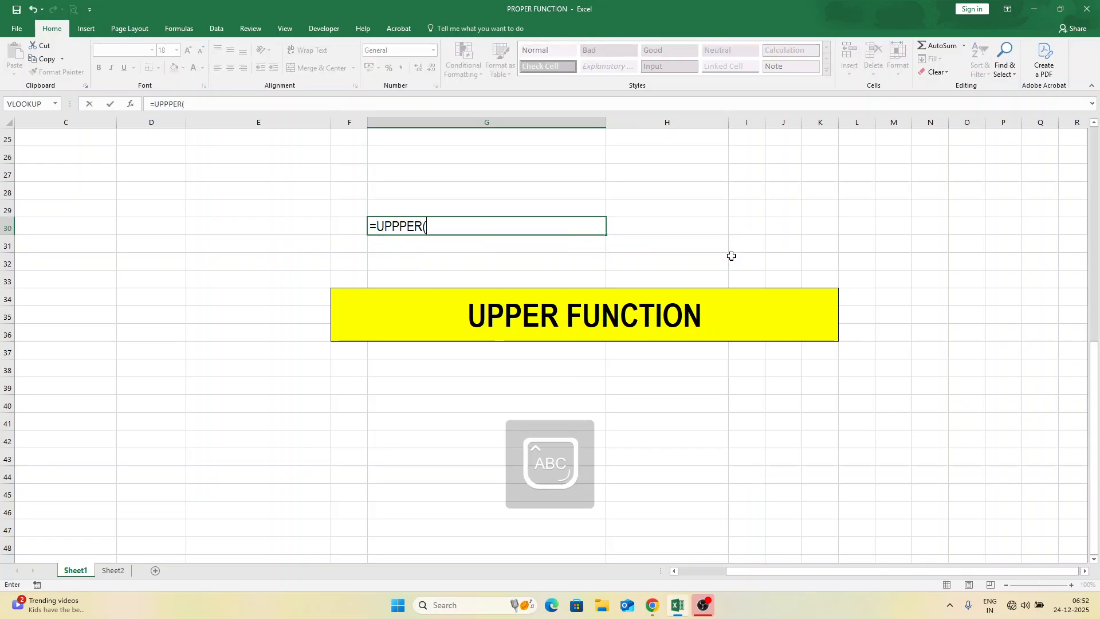
pyautogui.write('TEXT)')
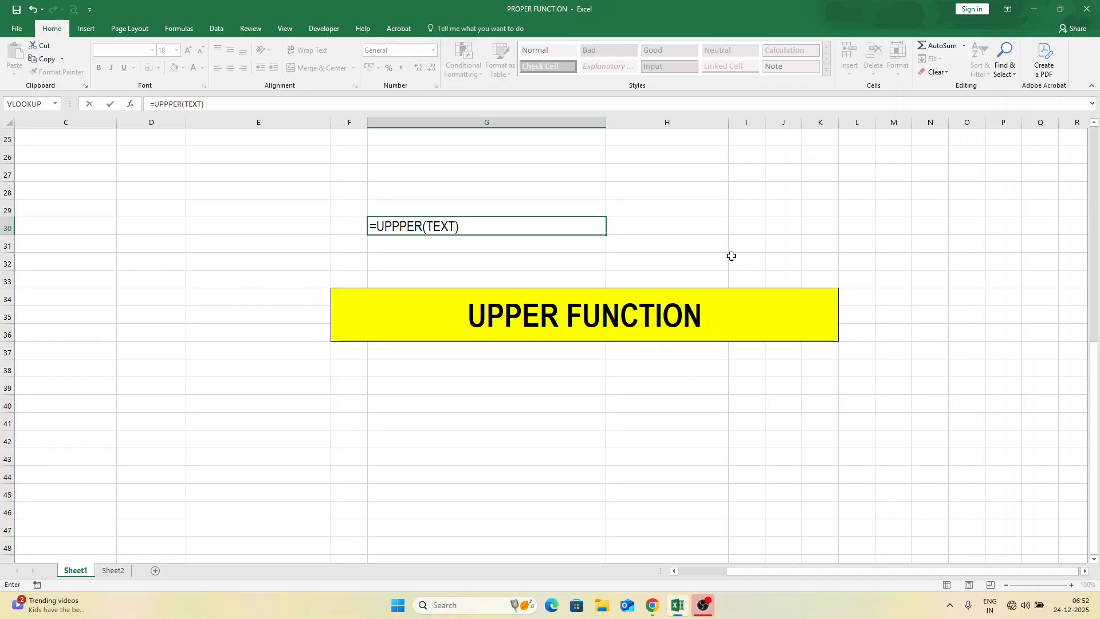
pyautogui.press('Return')
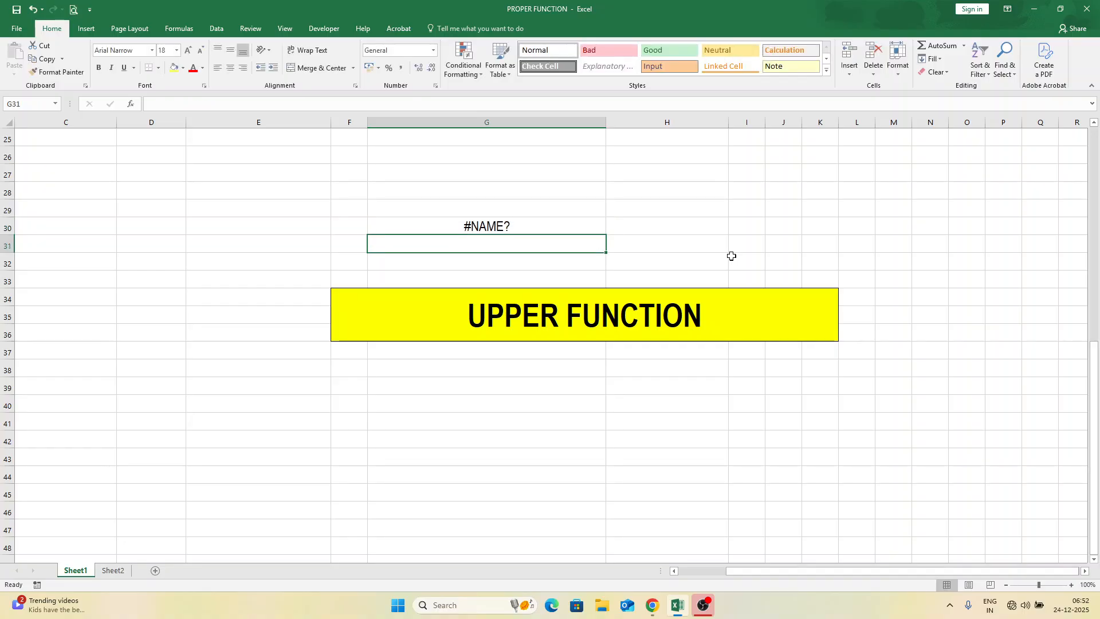
# - Convert the first employee's name to upper case in H3 of the practice area with UPPER referencing B2
pyautogui.hotkey('ctrl', 'Home')
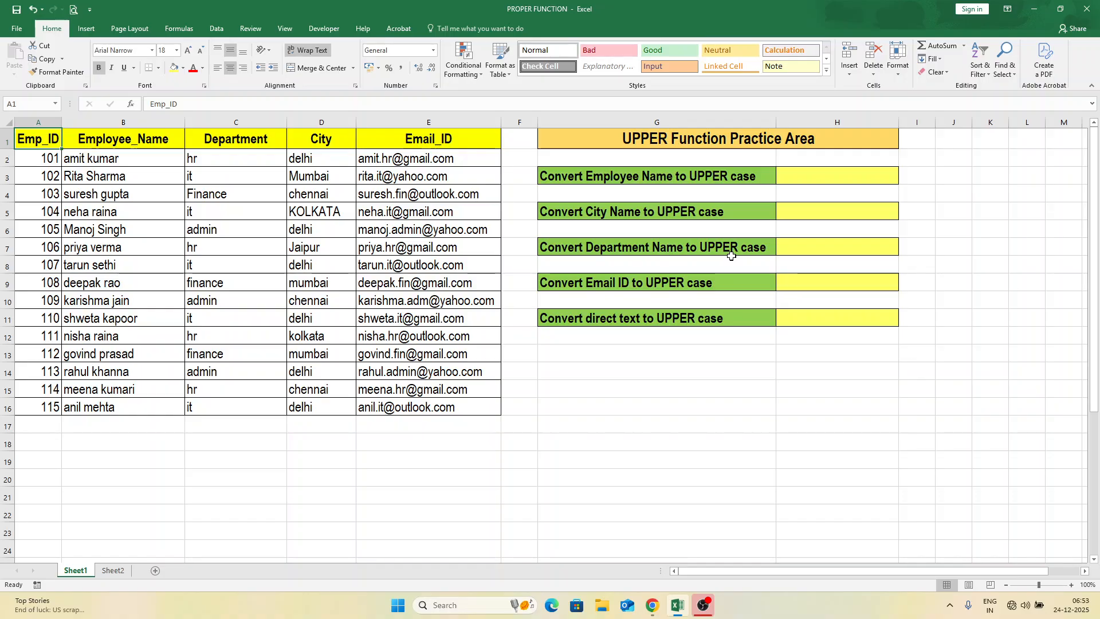
pyautogui.press('Right')
pyautogui.press('Right')
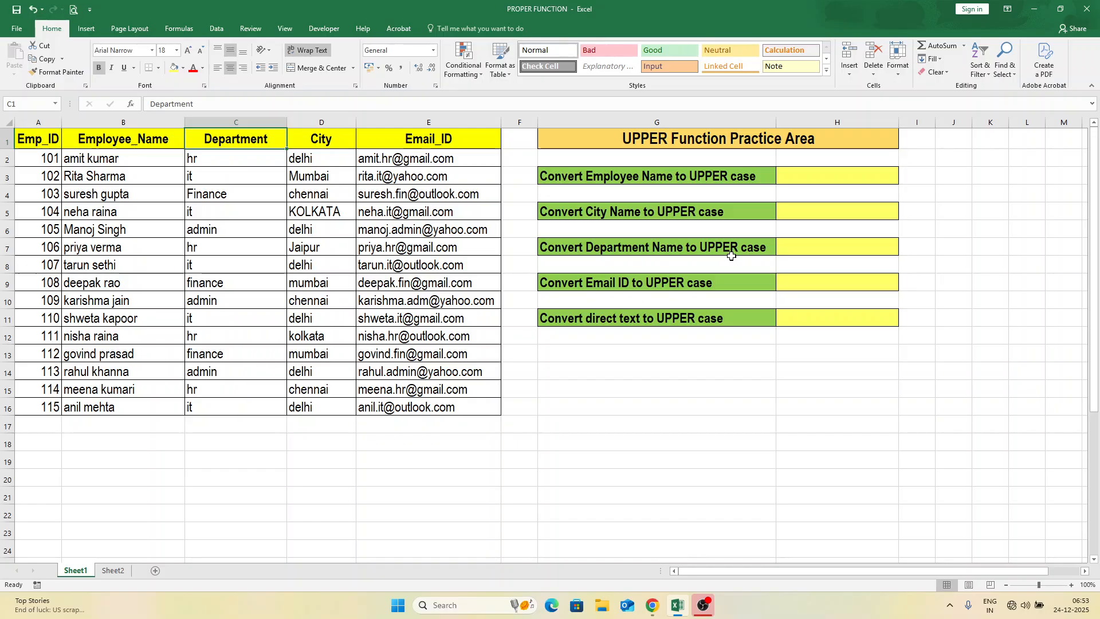
pyautogui.press('Right')
pyautogui.press('Right')
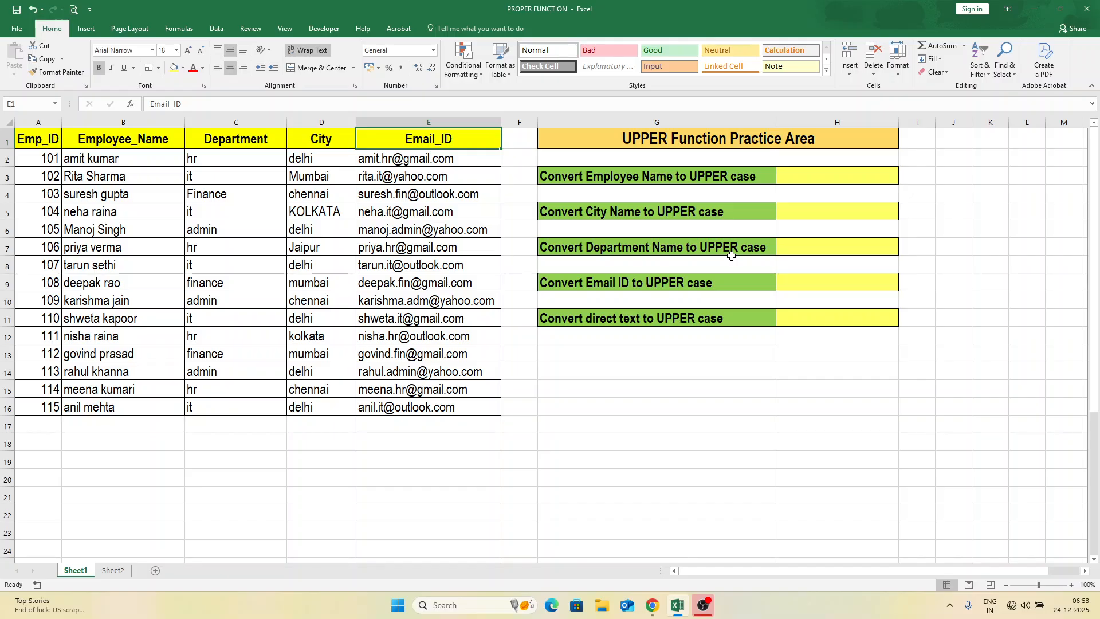
pyautogui.press('Right')
pyautogui.press('Right')
pyautogui.press('Right')
pyautogui.press('Down')
pyautogui.press('Down')
pyautogui.press('Left')
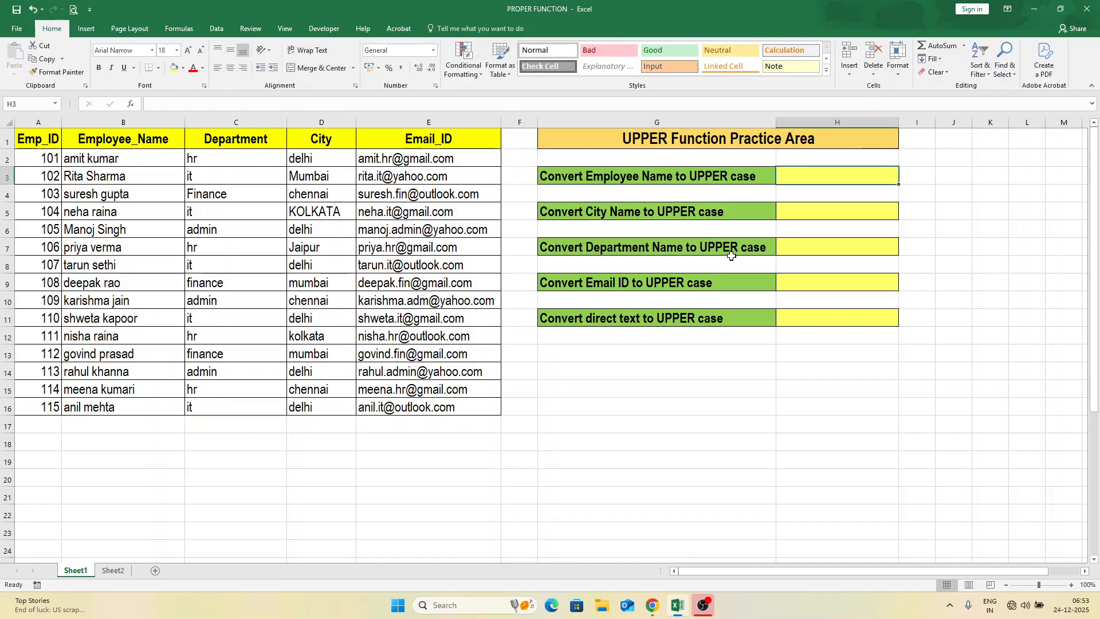
pyautogui.write('=upp')
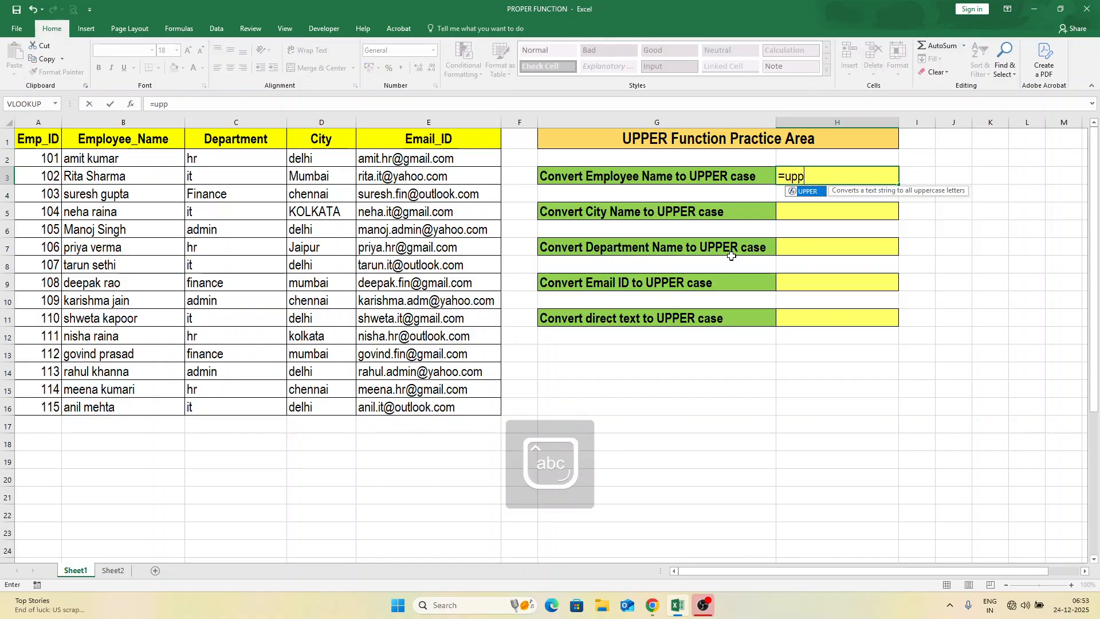
pyautogui.write('e')
pyautogui.press('Tab')
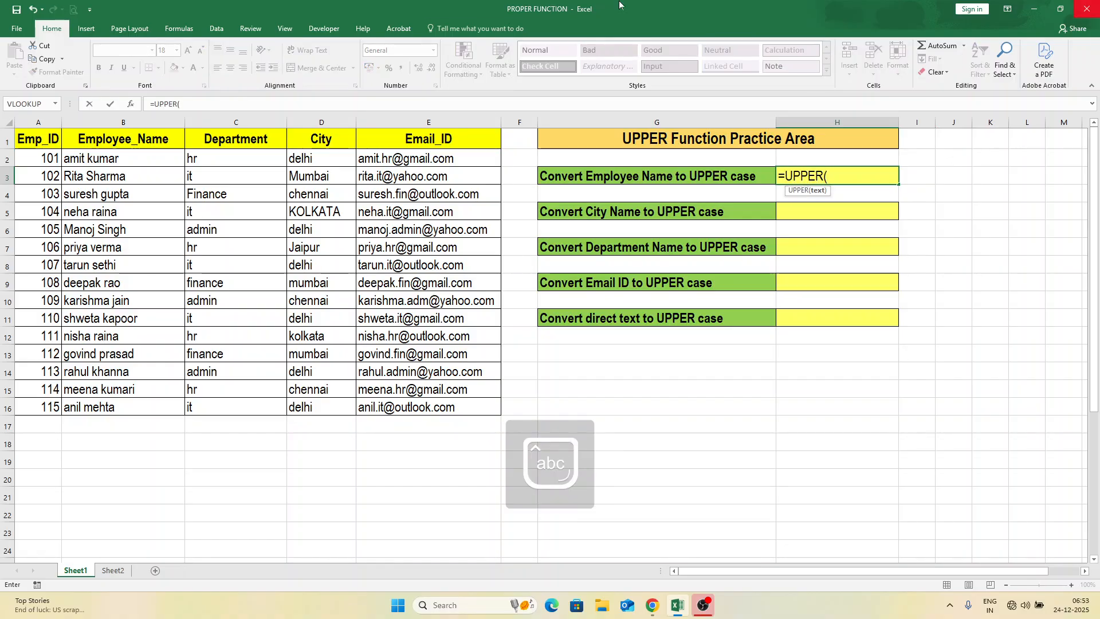
pyautogui.click(95, 156)
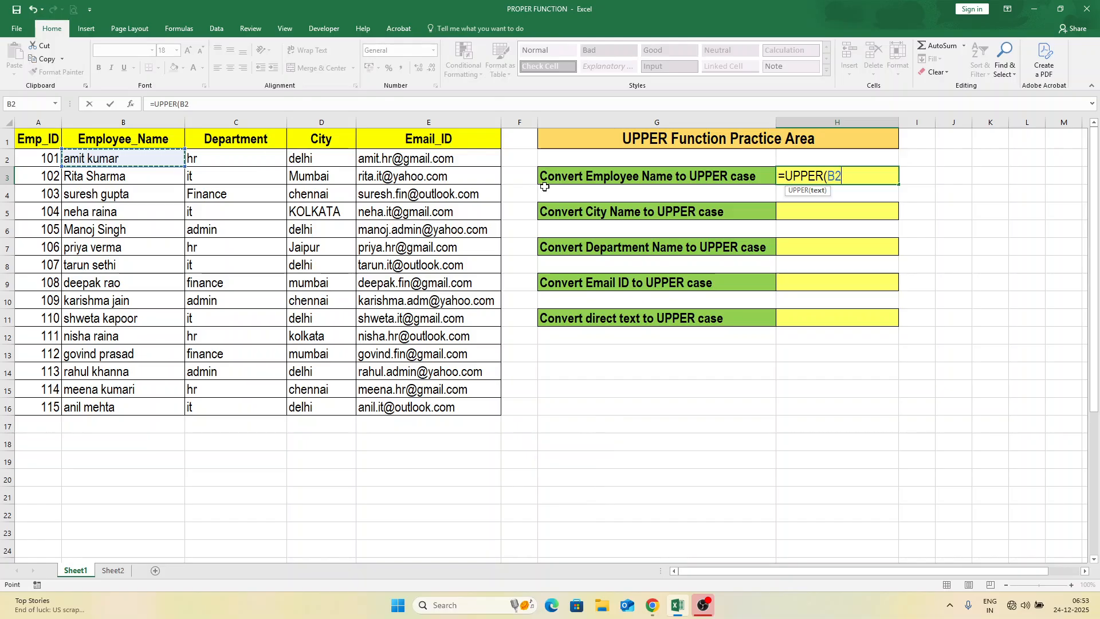
pyautogui.press('Return')
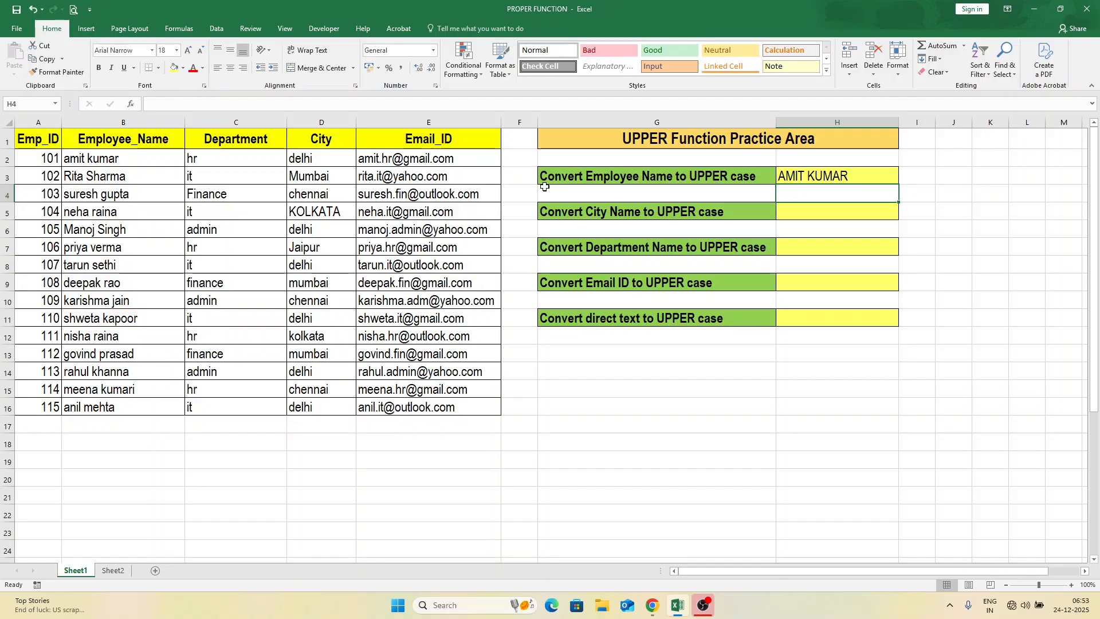
# - Convert the first record's city to upper case in H5 with the formula =UPPER(D2)
pyautogui.click(823, 208)
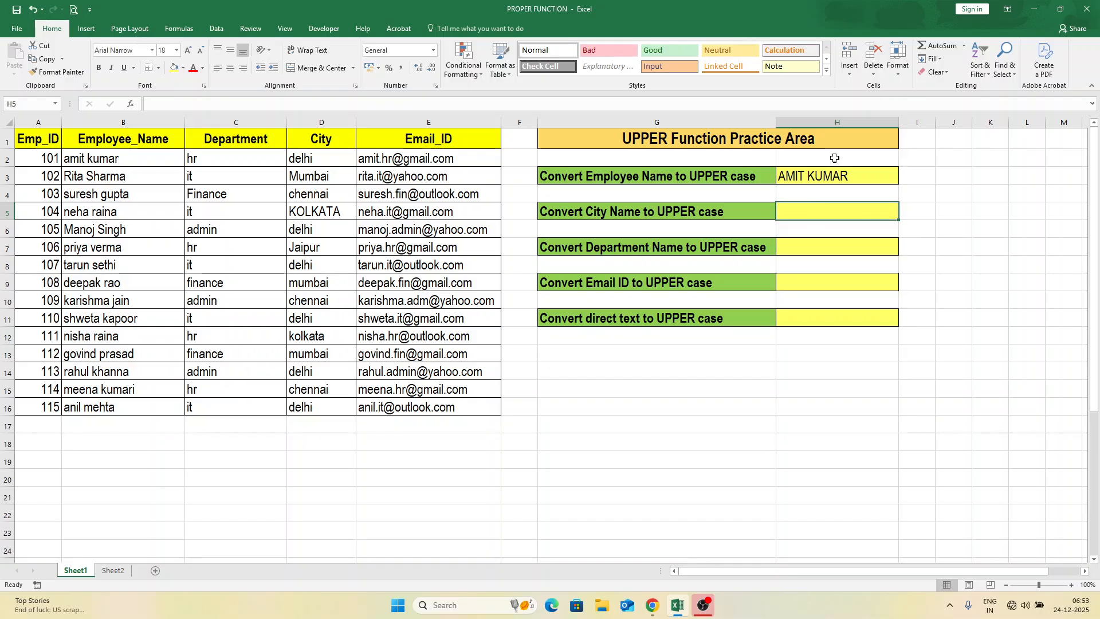
pyautogui.write('=')
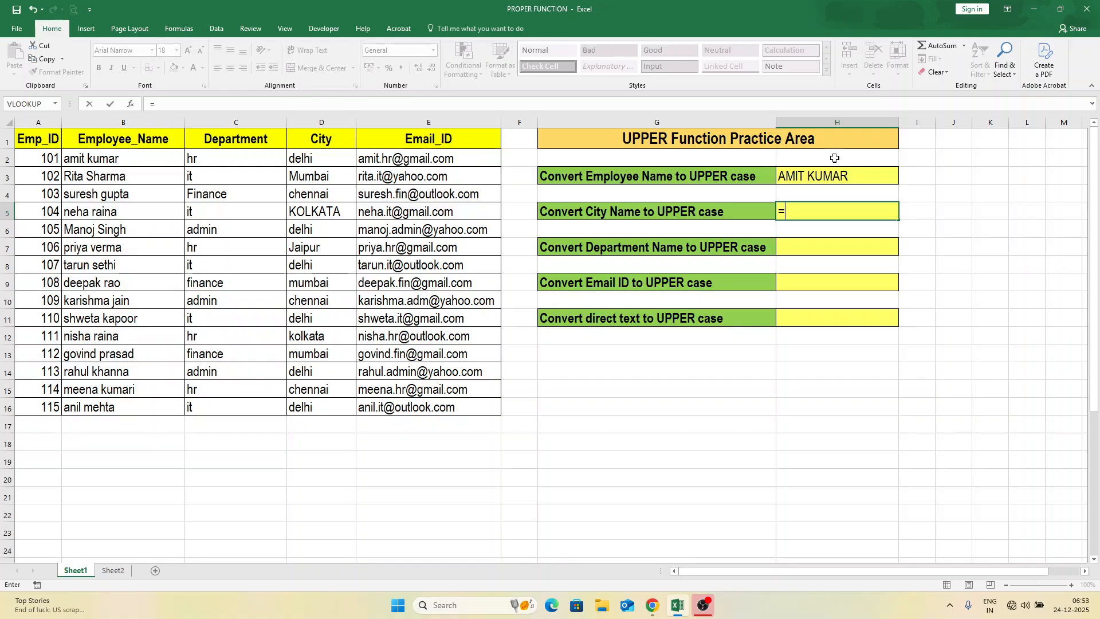
pyautogui.write('up')
pyautogui.press('Tab')
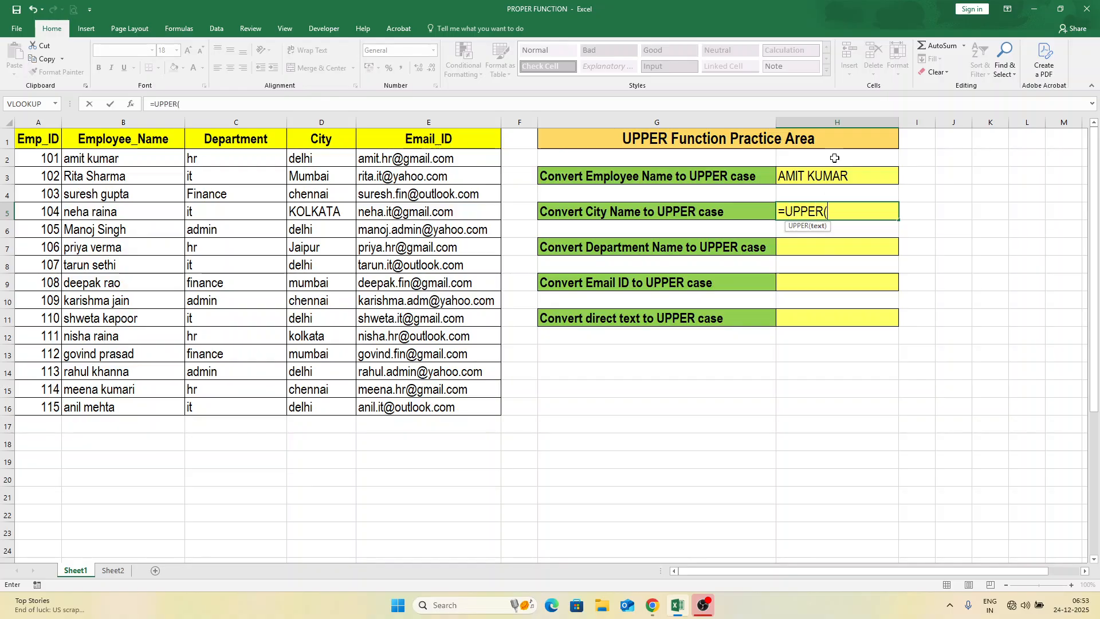
pyautogui.click(325, 158)
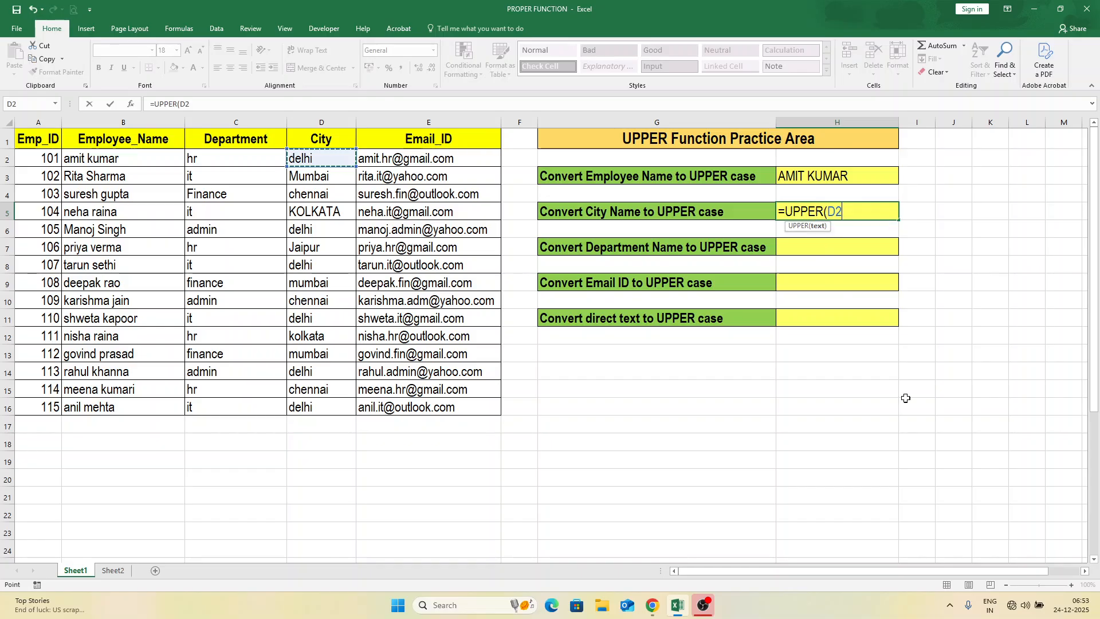
pyautogui.write(')')
pyautogui.press('Return')
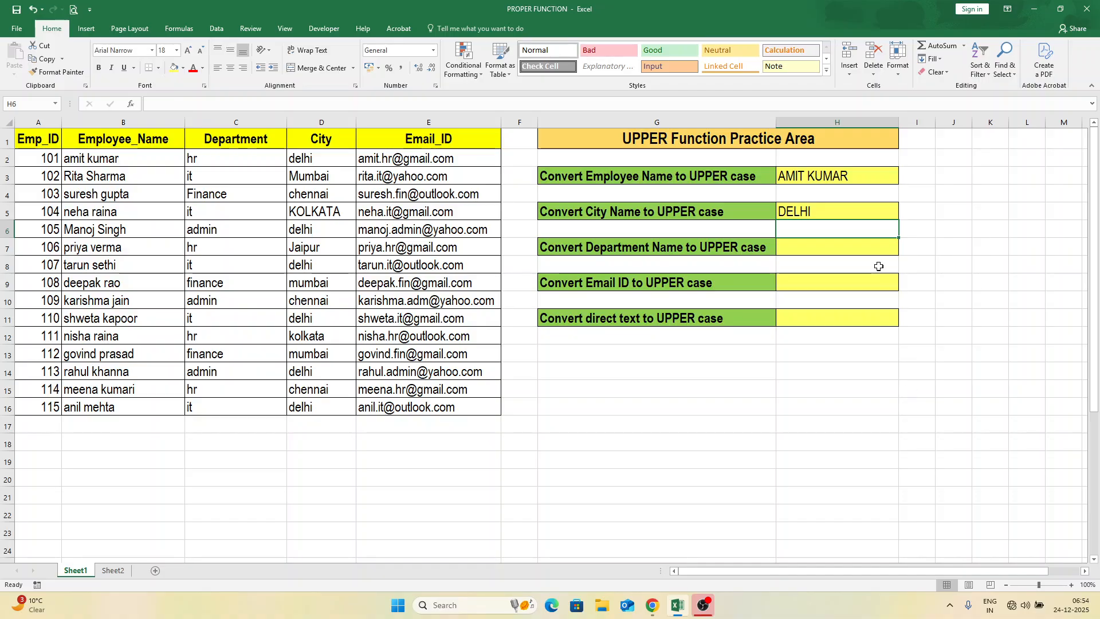
# - Convert the first record's department to upper case in H7 with the formula =UPPER(C2)
pyautogui.click(848, 252)
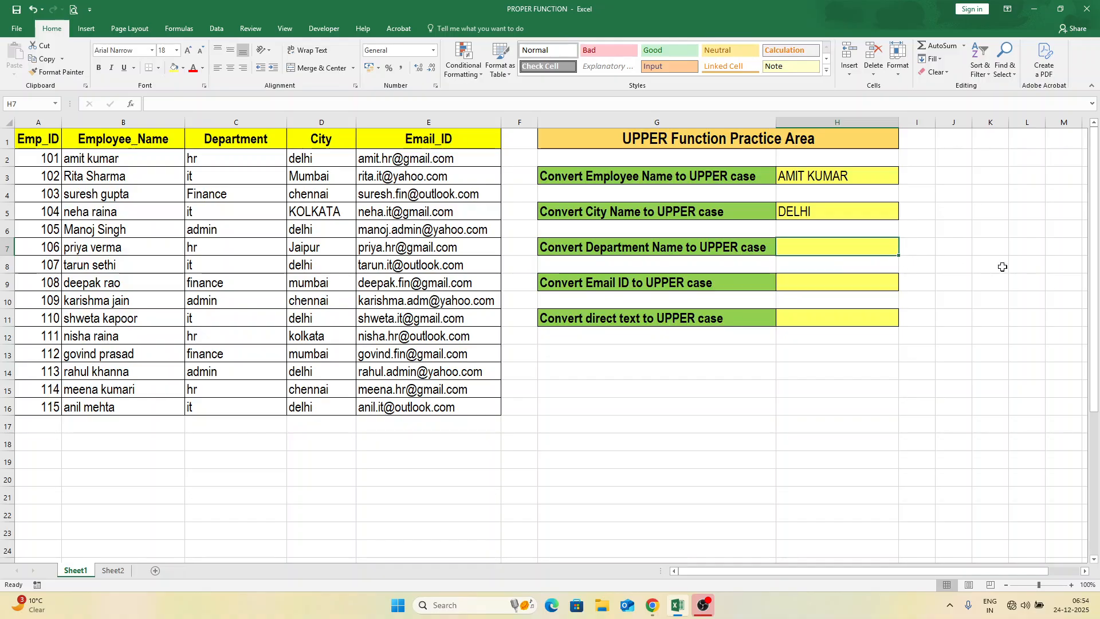
pyautogui.write('=upper')
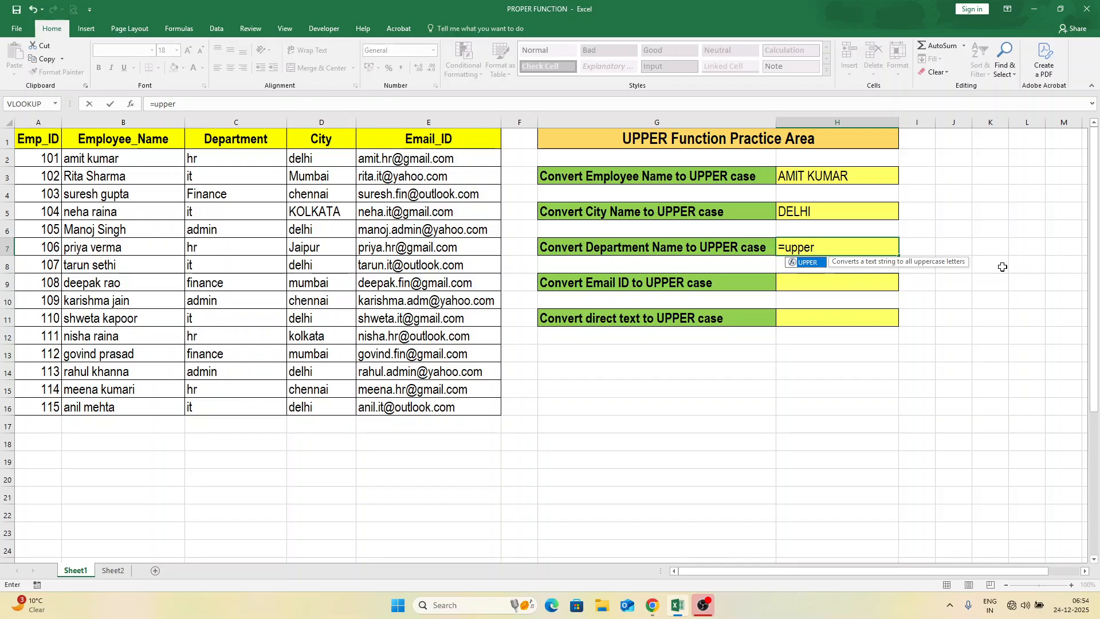
pyautogui.press('Tab')
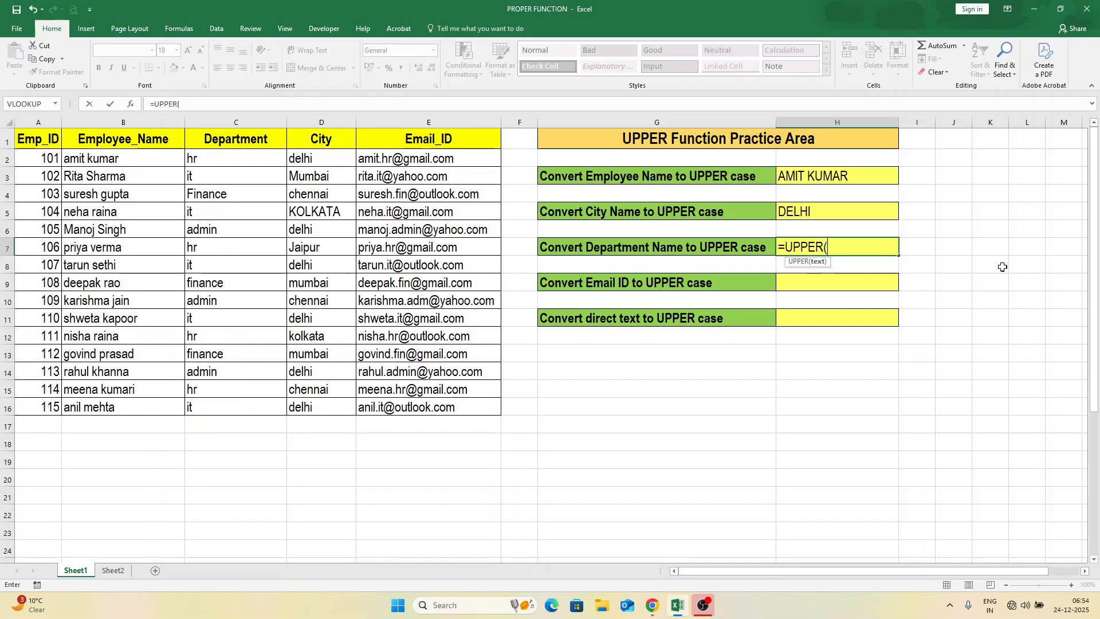
pyautogui.click(228, 158)
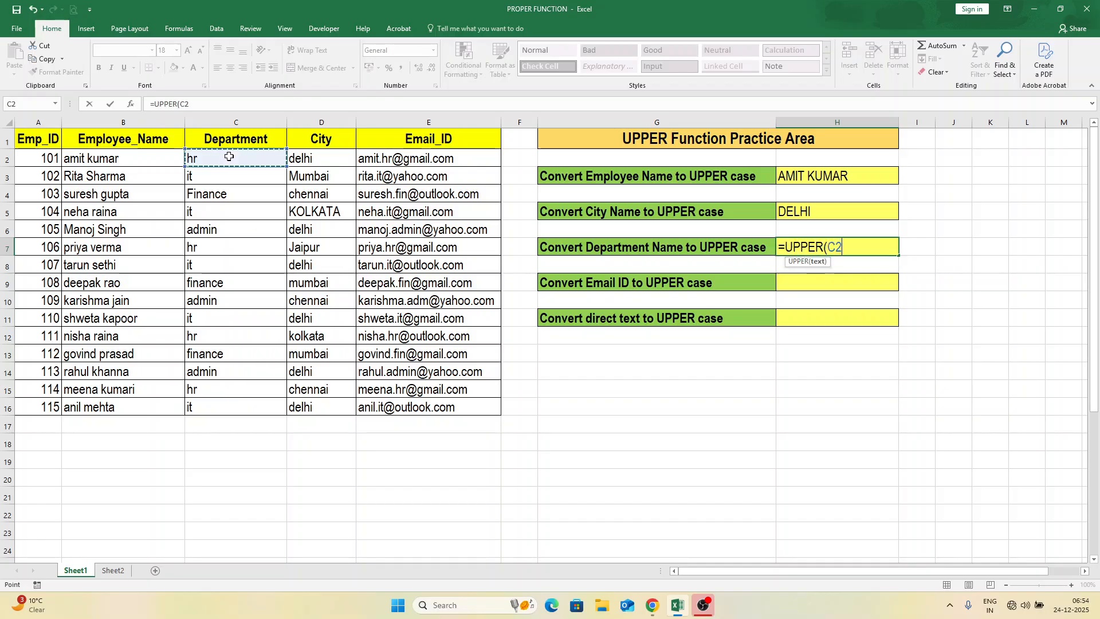
pyautogui.hotkey('ctrl', 'Return')
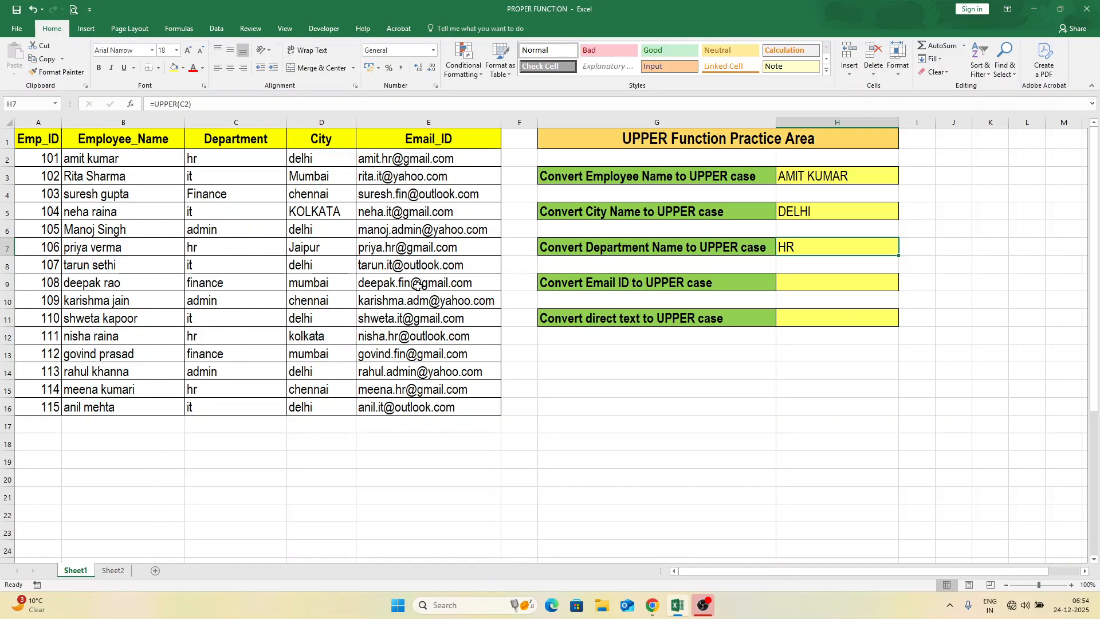
# - Change the reference in H7's department formula to C5, giving =UPPER(C5)
pyautogui.press('F2')
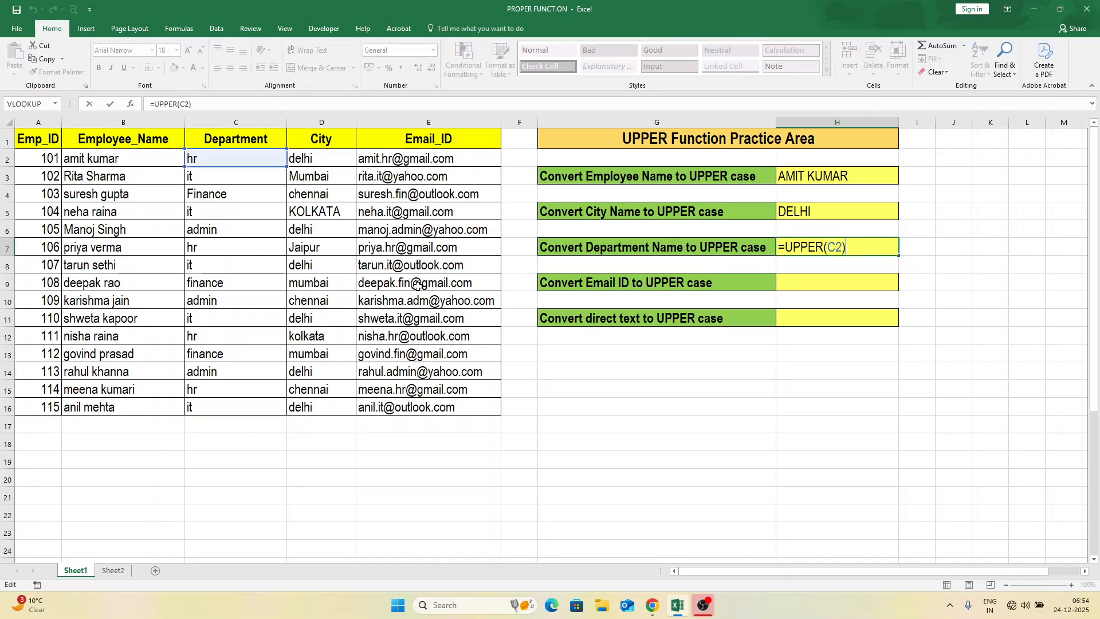
pyautogui.press('Left')
pyautogui.press('Left')
pyautogui.press('Delete')
pyautogui.write('5')
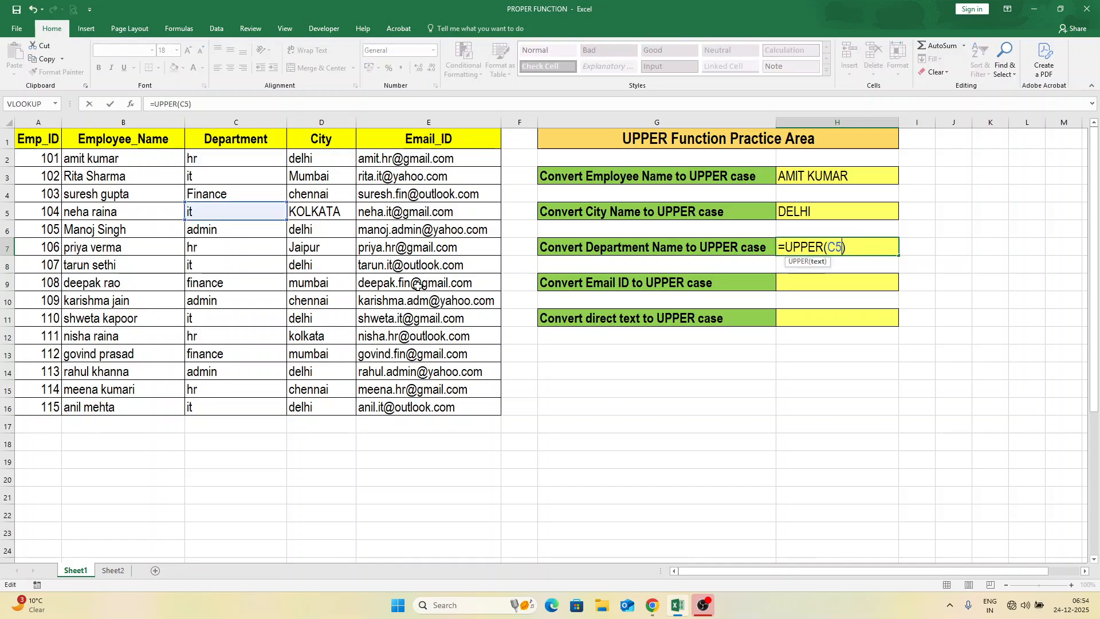
pyautogui.press('Return')
pyautogui.press('Up')
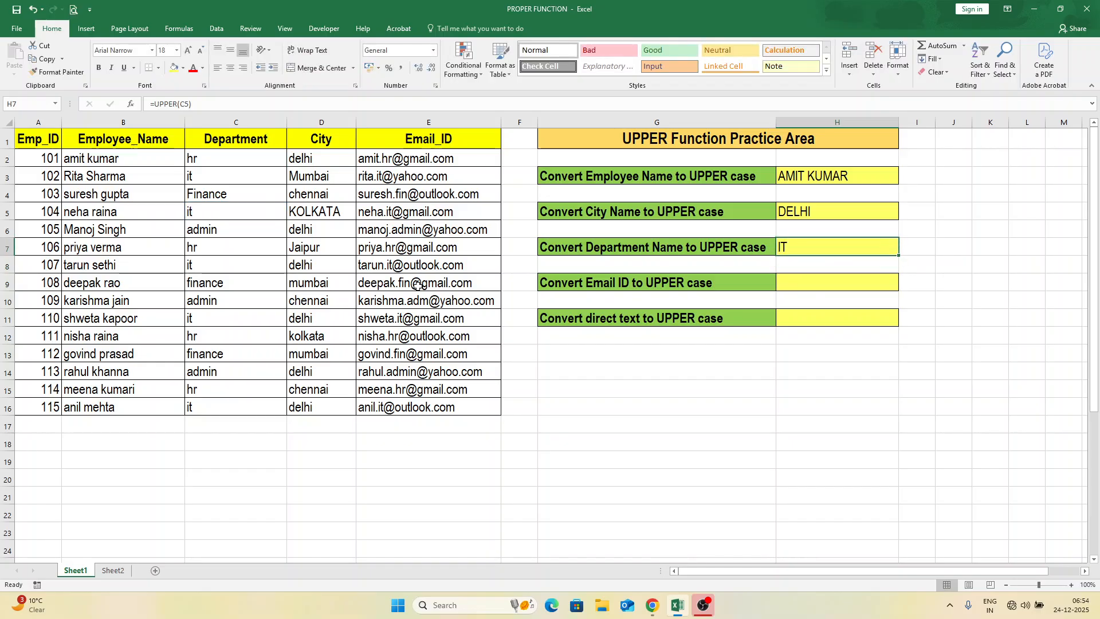
# - Change the reference in H7's department formula to C9, giving =UPPER(C9)
pyautogui.press('F2')
pyautogui.press('Left')
pyautogui.press('Left')
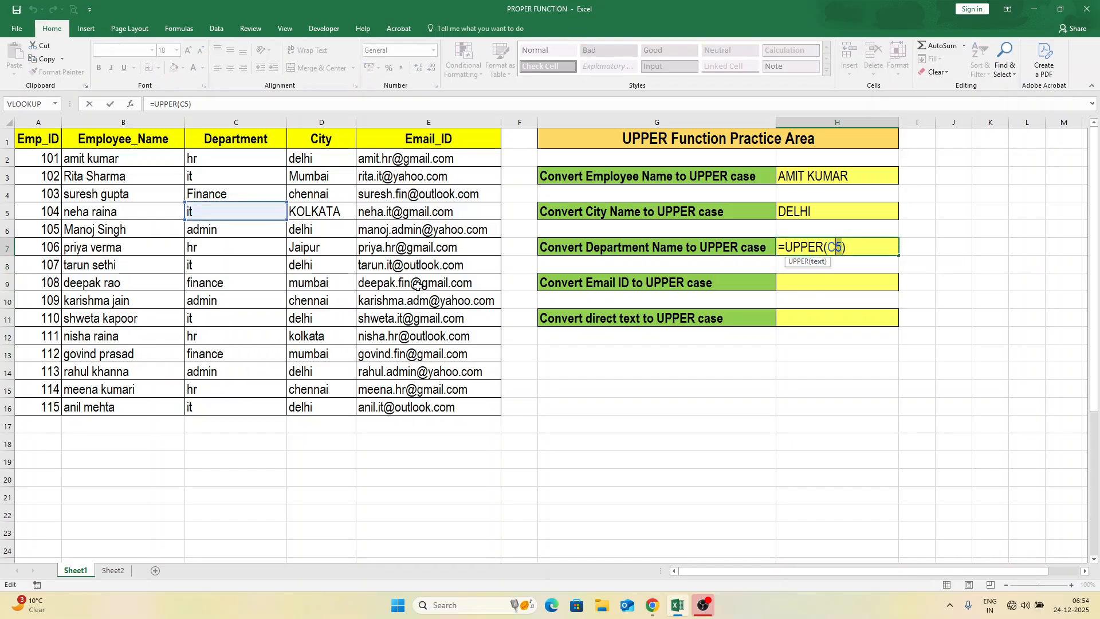
pyautogui.press('Delete')
pyautogui.write('9')
pyautogui.press('Return')
pyautogui.press('Up')
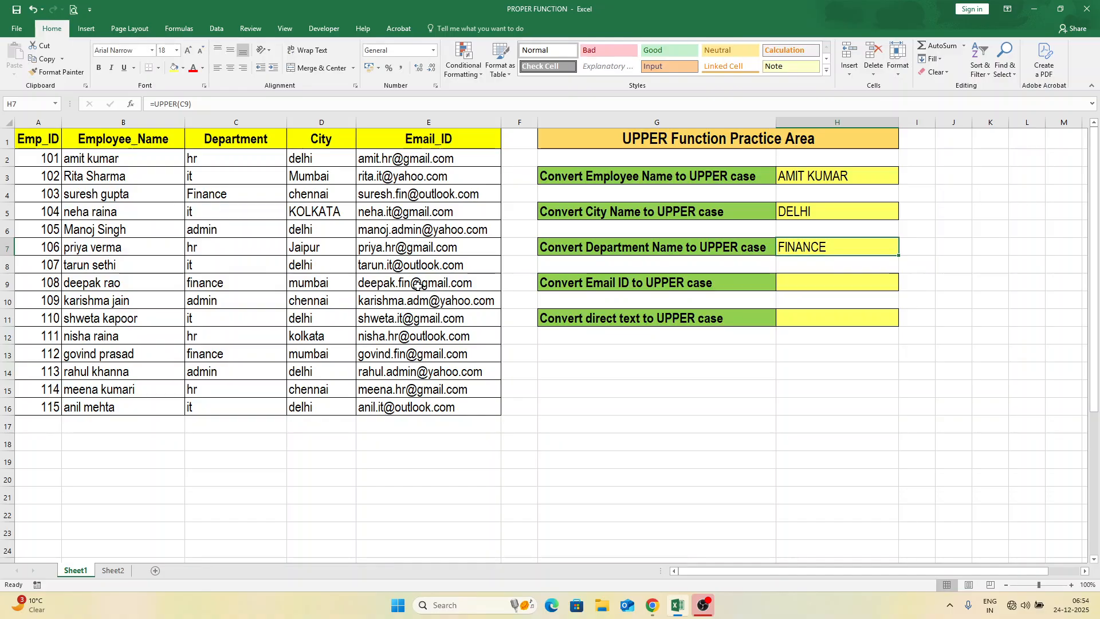
# - Convert the first record's email ID to upper case in H9 with =UPPER(E2), and autofit column H to its contents
pyautogui.press('Down')
pyautogui.press('Down')
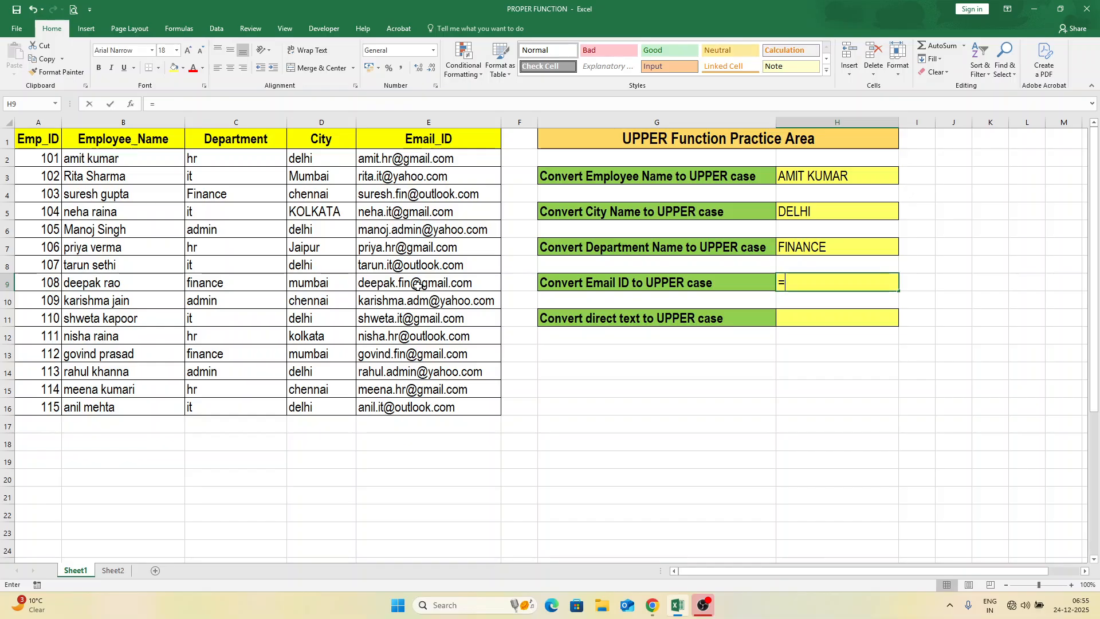
pyautogui.write('=')
pyautogui.press('capslock')
pyautogui.write('UPPER(')
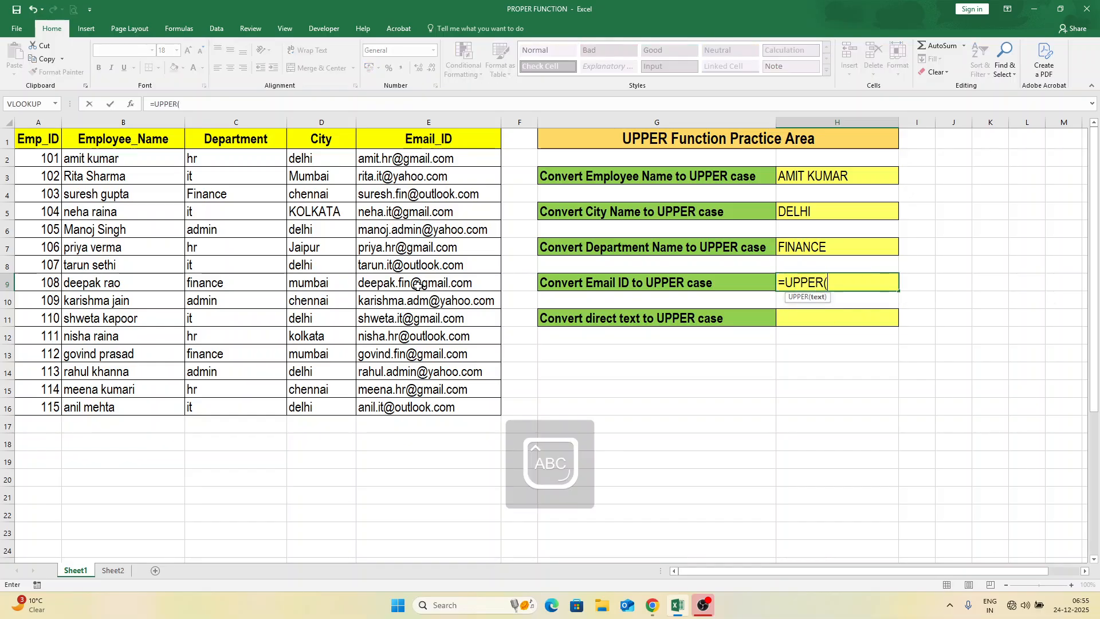
pyautogui.click(422, 161)
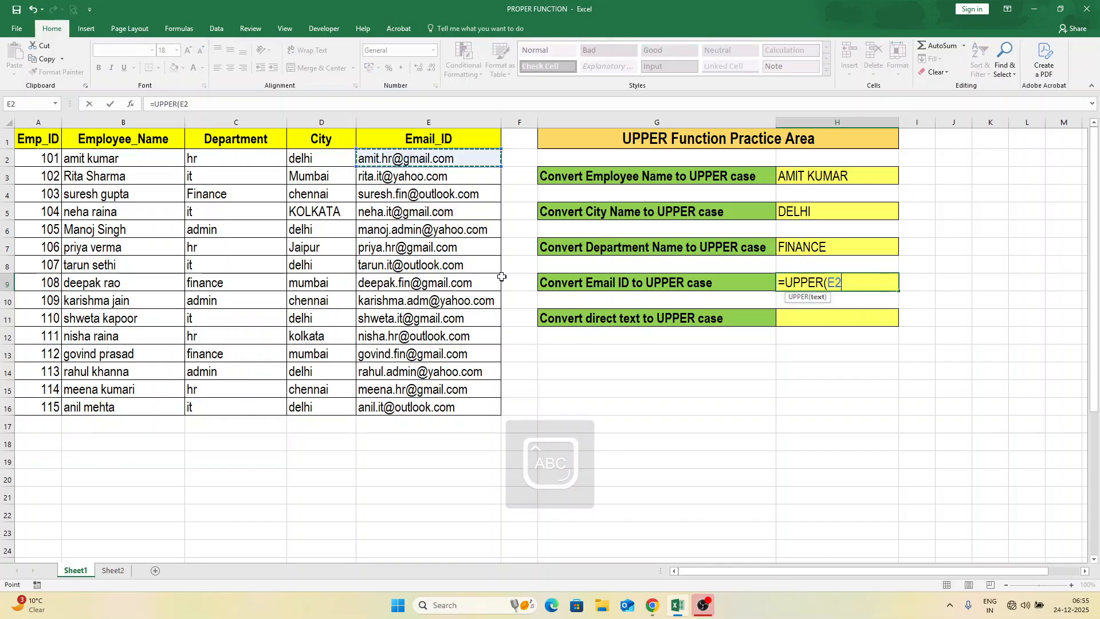
pyautogui.press('Return')
pyautogui.press('Up')
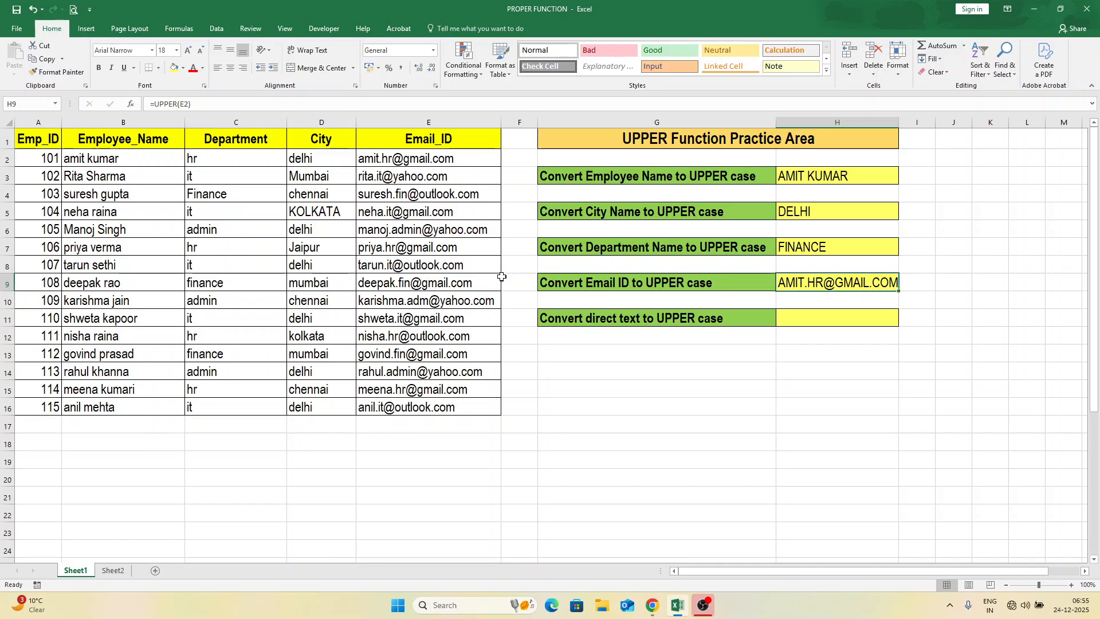
pyautogui.doubleClick(899, 125)
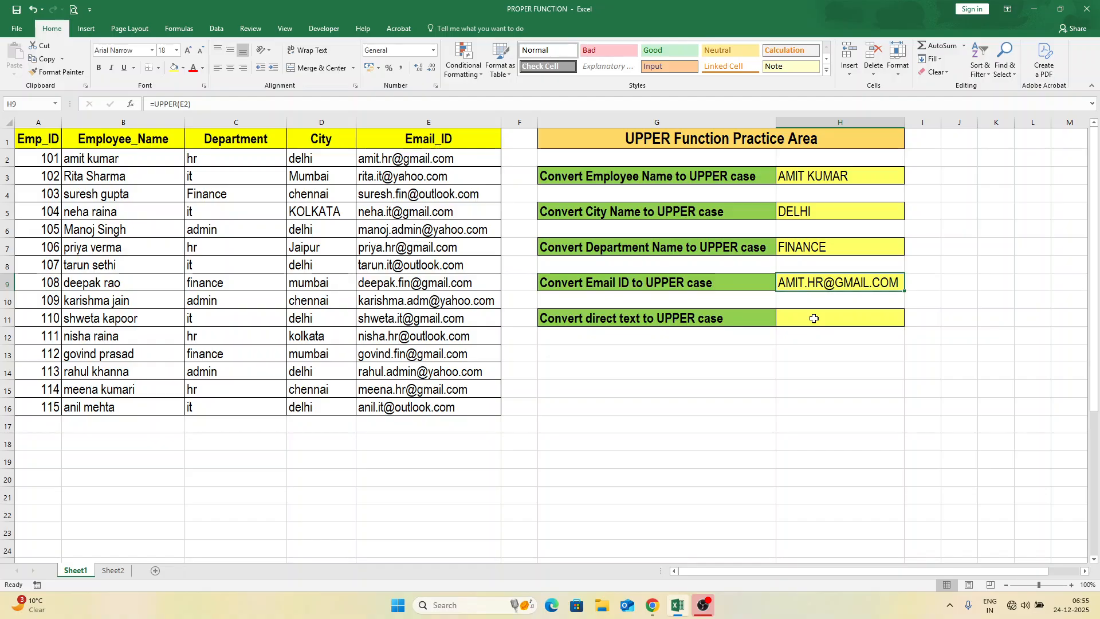
# - Convert directly entered text to upper case in H11 with the formula =UPPER("khajuria comp")
pyautogui.click(839, 319)
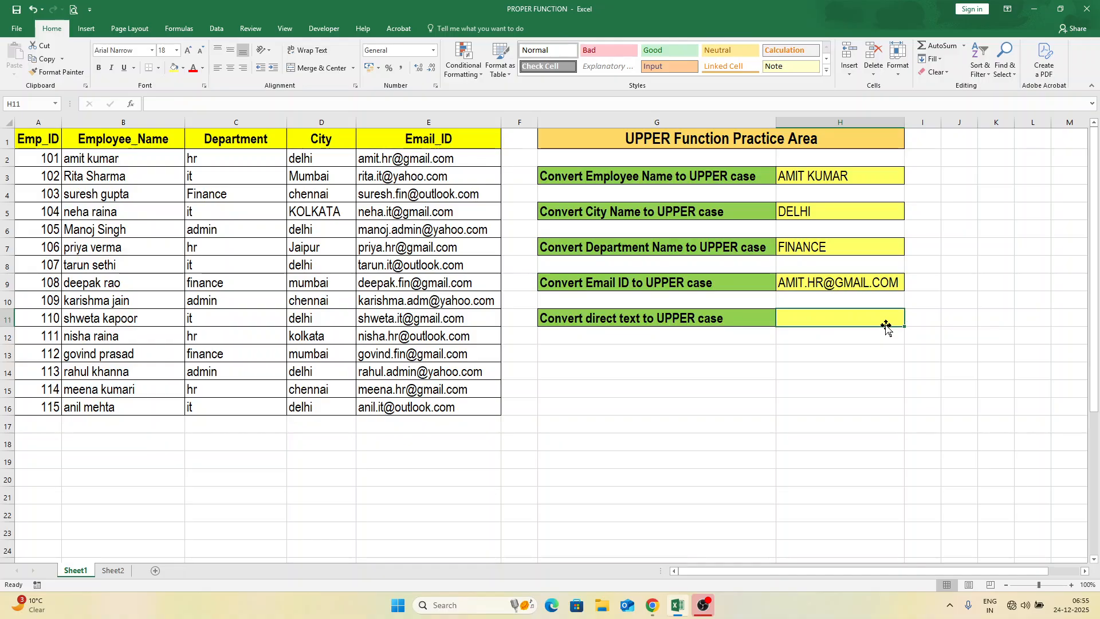
pyautogui.write('=upper')
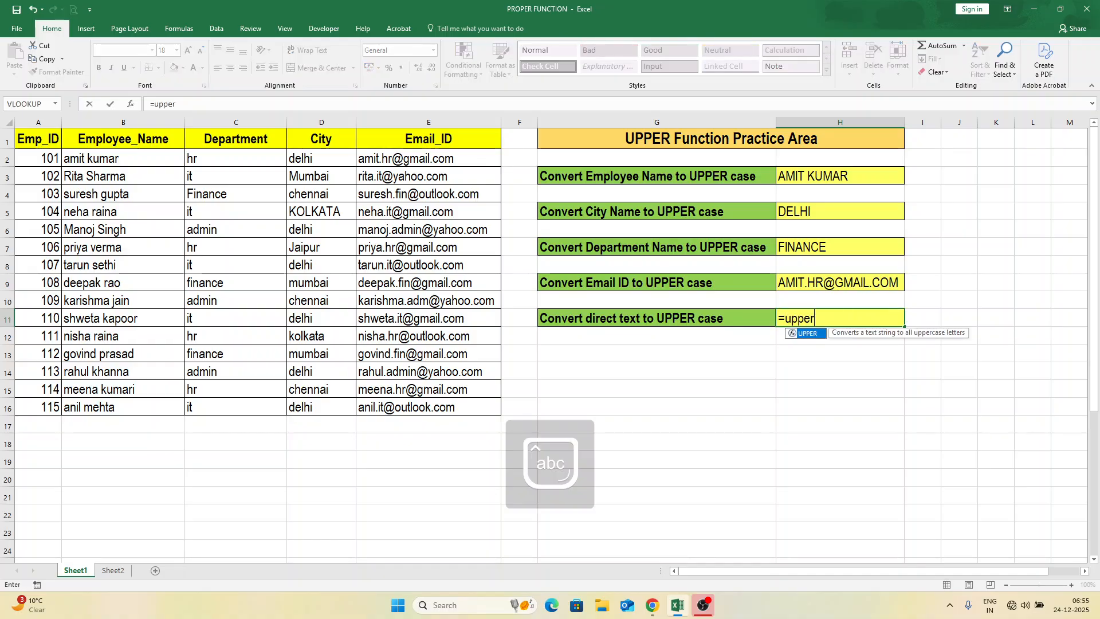
pyautogui.press('Tab')
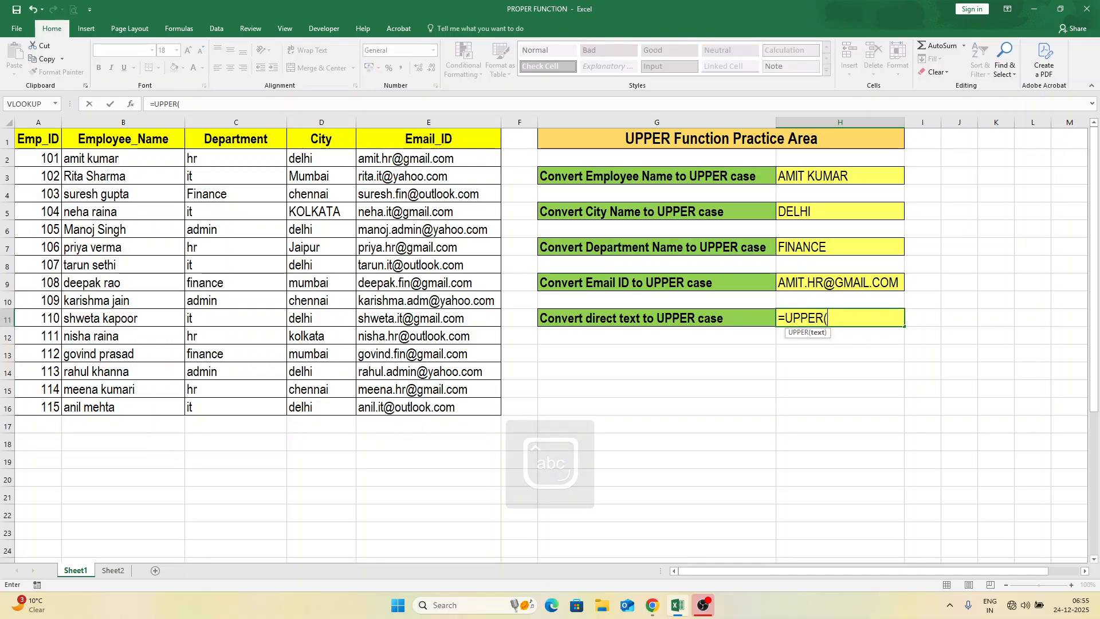
pyautogui.write('"khajuria comp"')
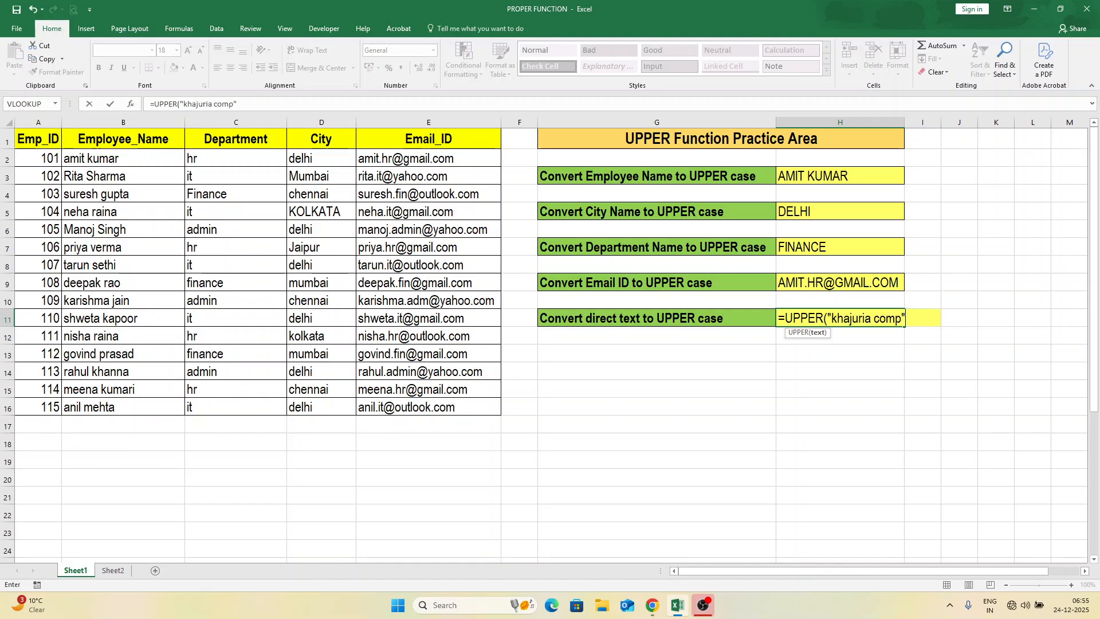
pyautogui.write(')')
pyautogui.press('Return')
pyautogui.press('Up')
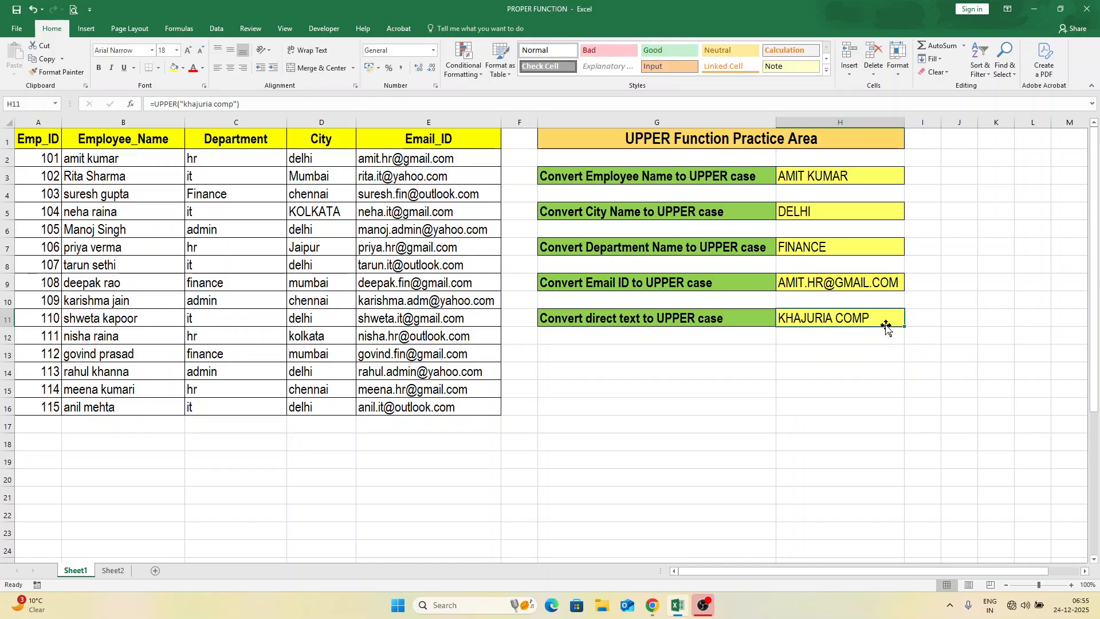